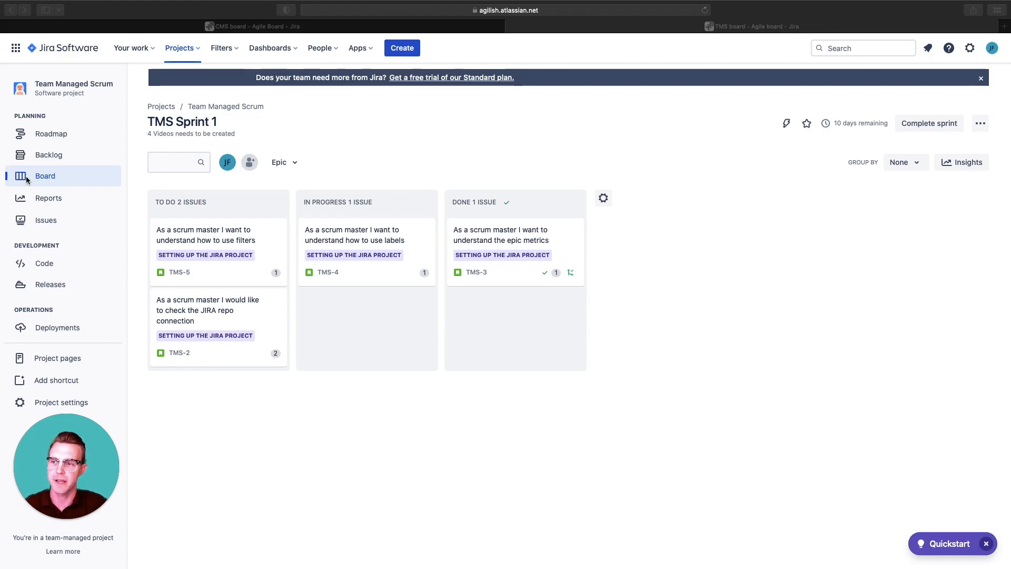
# Step: Search the sprint board for "scrum" and clear the search
pyautogui.click(46, 179)
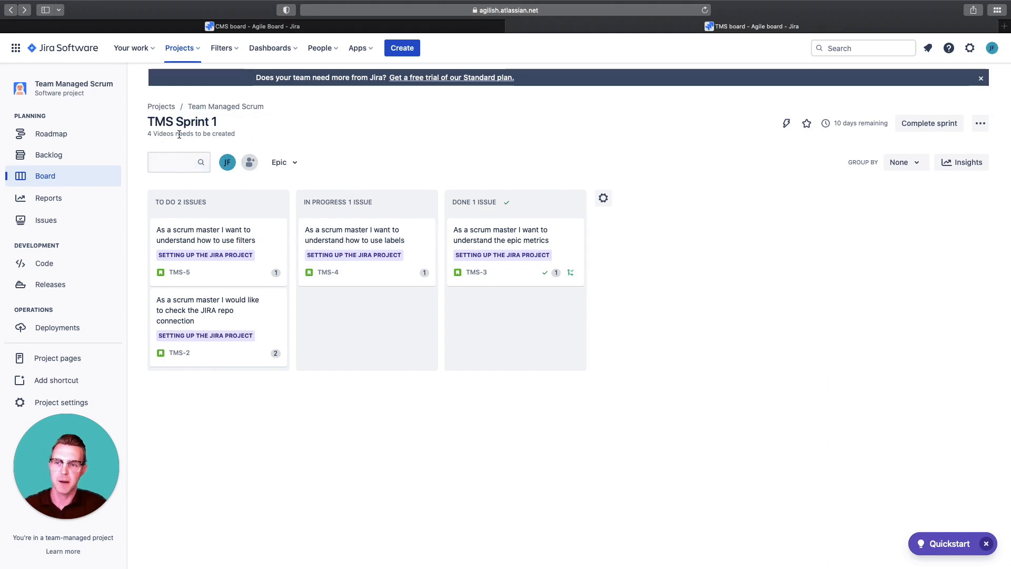
pyautogui.click(182, 166)
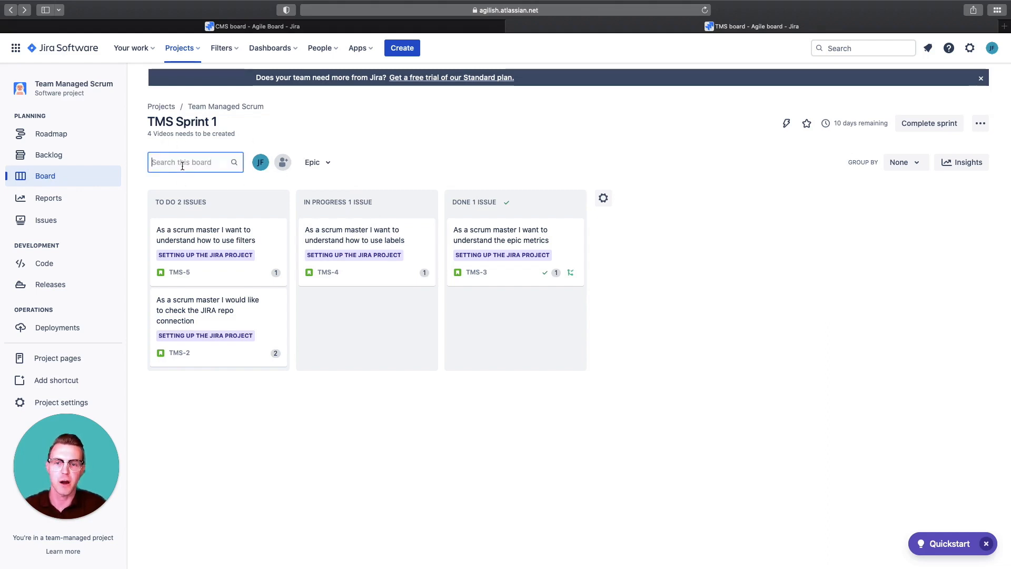
pyautogui.write('scrum')
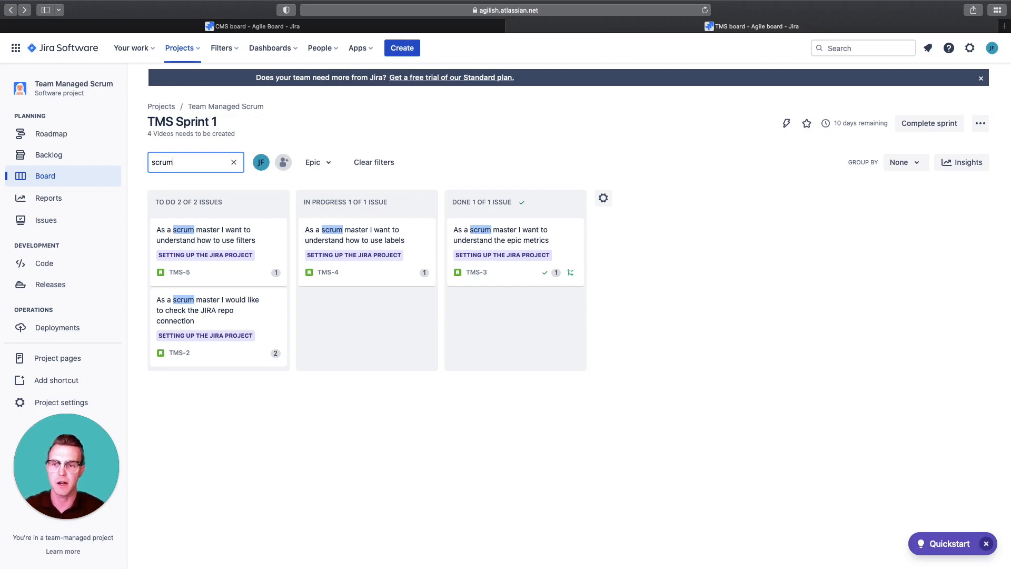
pyautogui.click(234, 161)
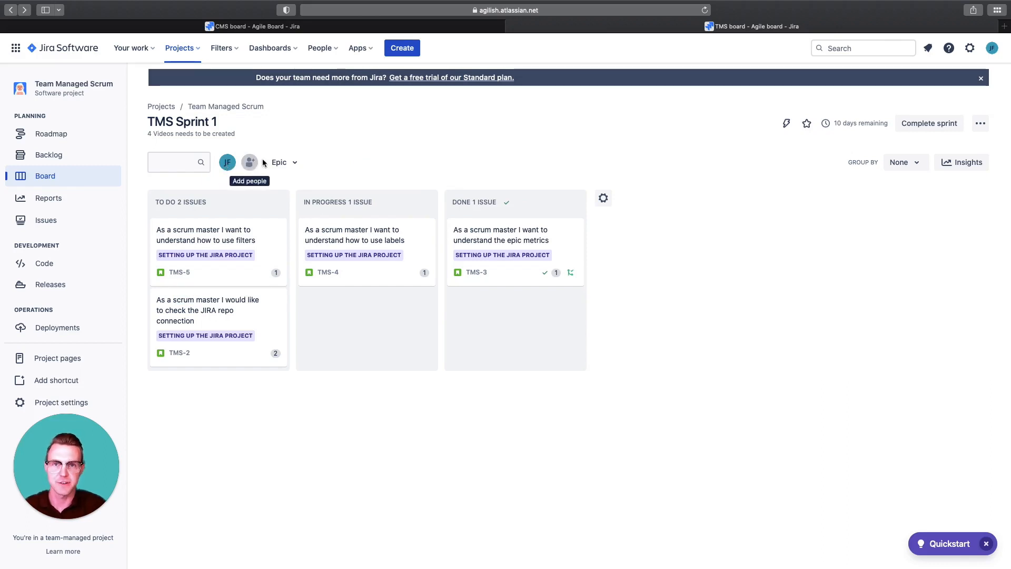
# Step: Filter the board by the epic "Setting up the JIRA Project" and remove that filter again
pyautogui.click(293, 163)
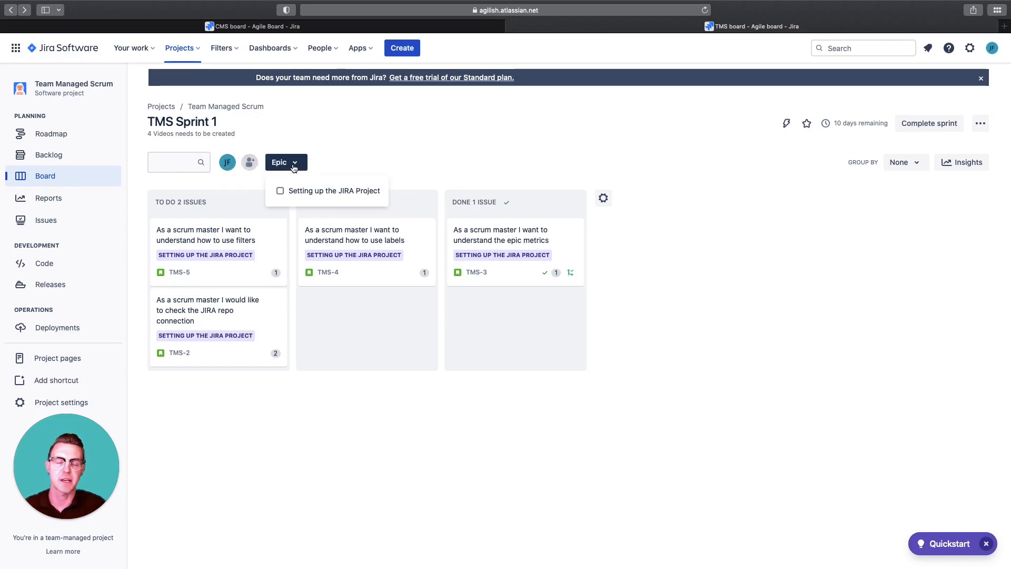
pyautogui.click(280, 191)
pyautogui.click(280, 190)
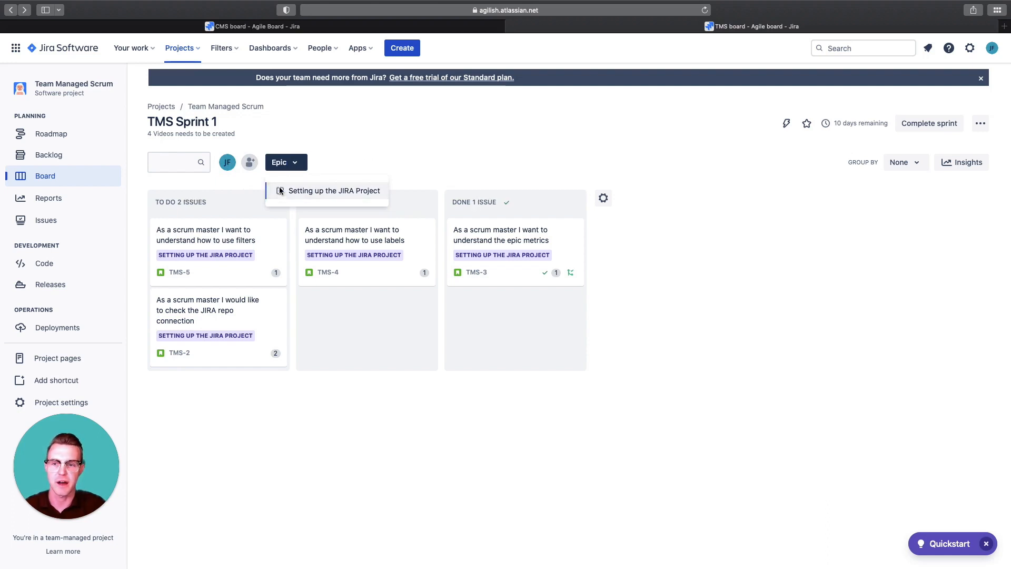
pyautogui.click(327, 130)
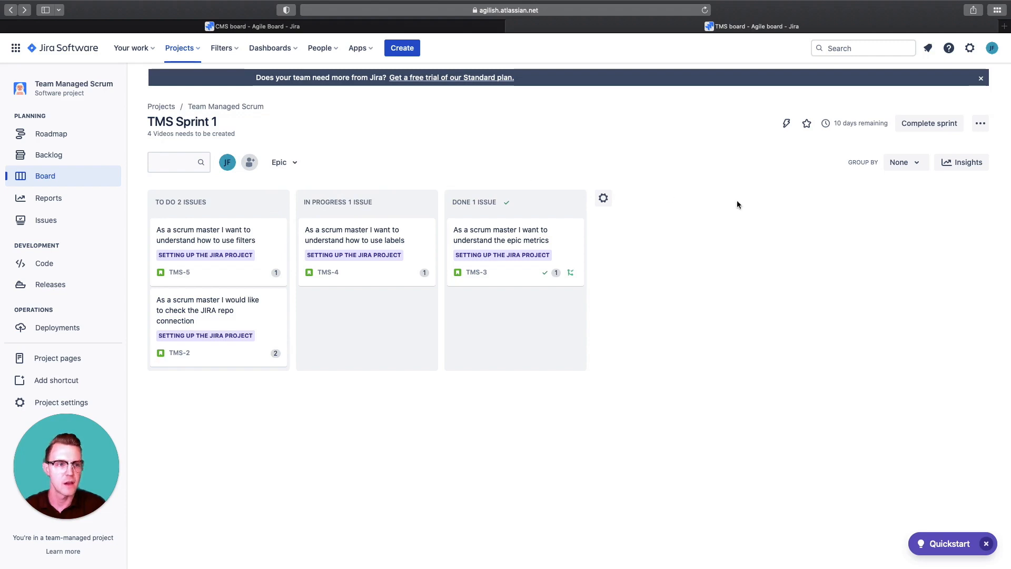
# Step: View the board's grouping options, examine the sprint insights, and close them
pyautogui.click(913, 161)
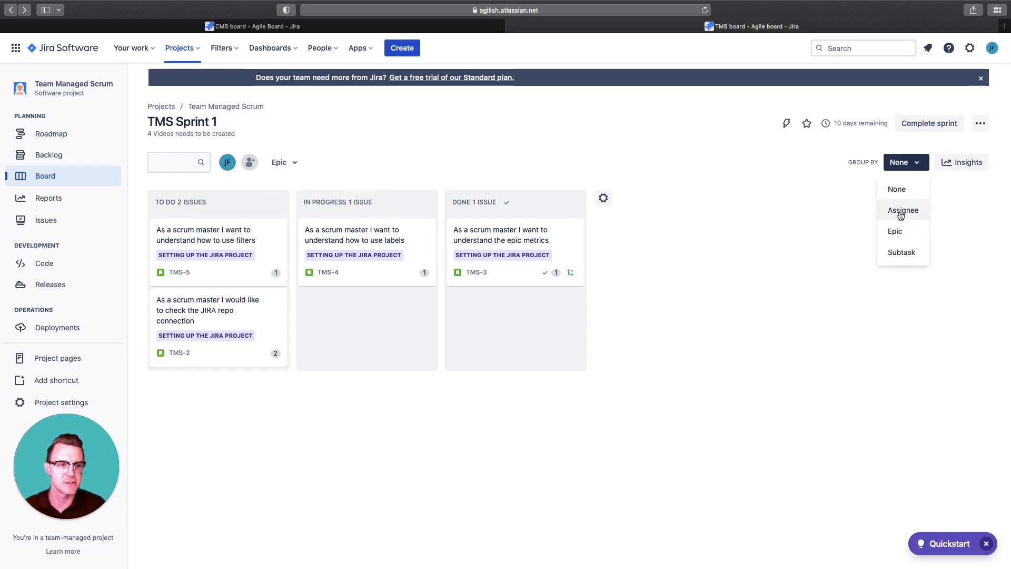
pyautogui.click(955, 216)
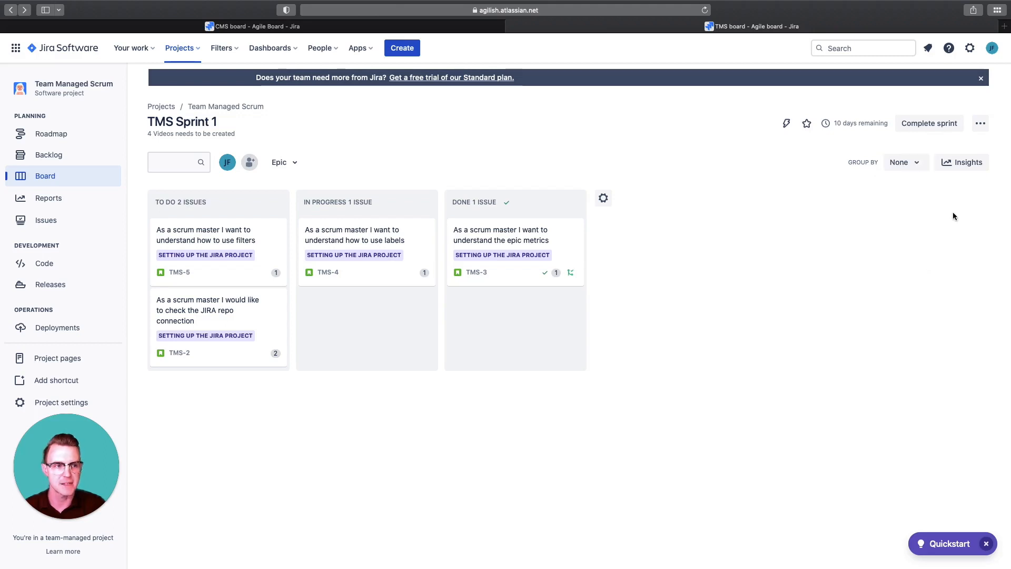
pyautogui.click(950, 163)
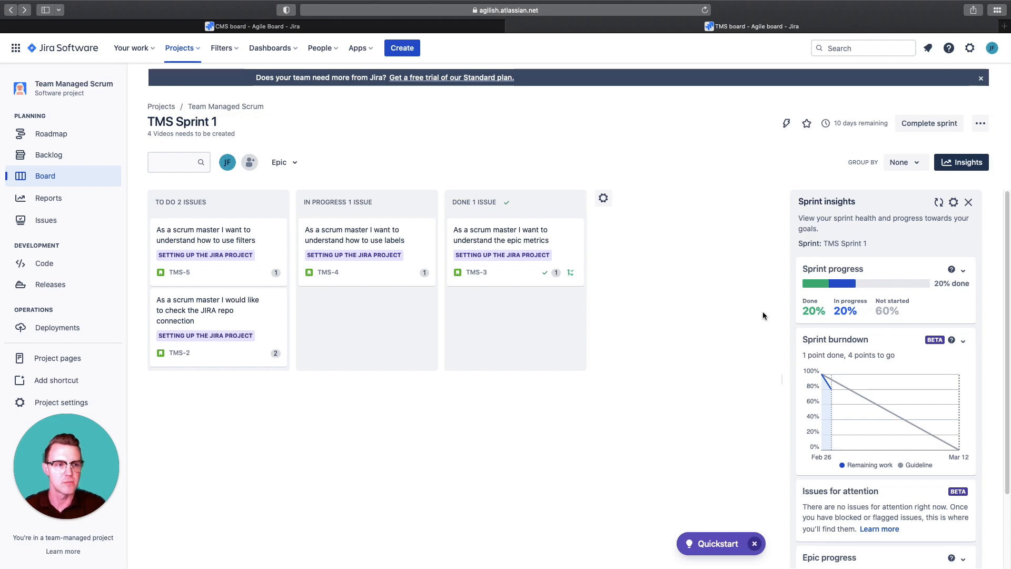
pyautogui.scroll(-3, 898, 332)
pyautogui.scroll(3, 897, 333)
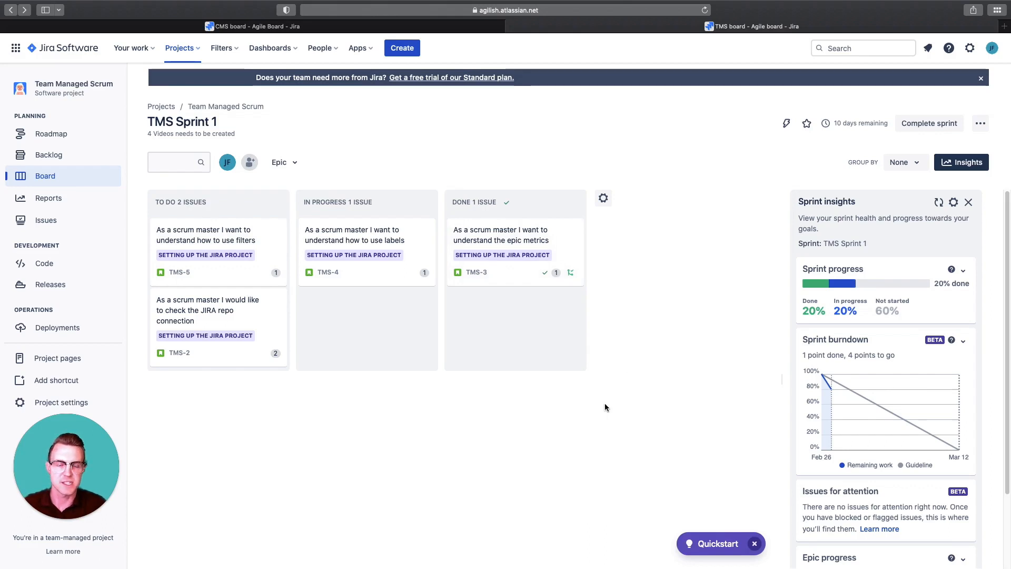
pyautogui.click(968, 202)
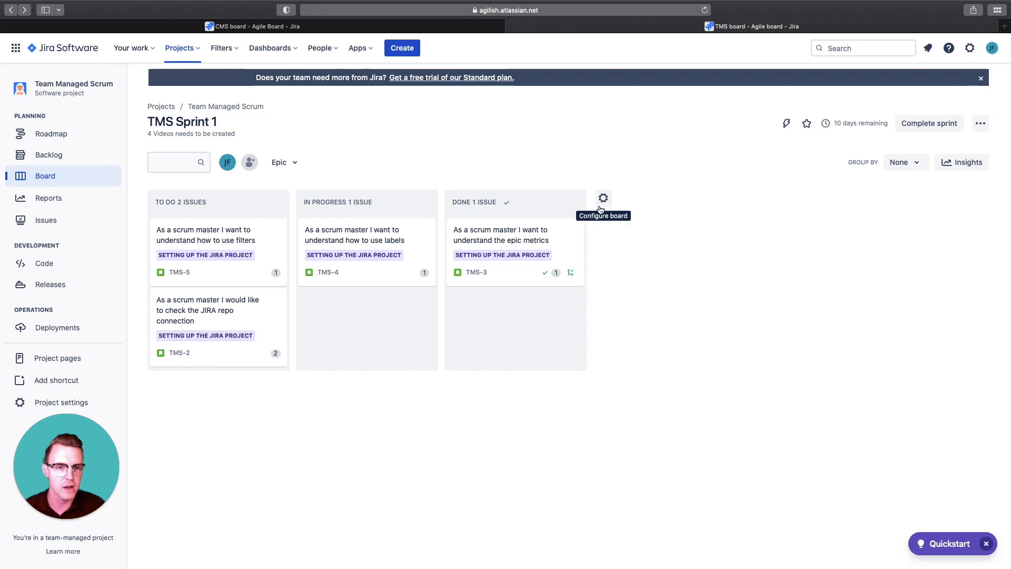
# Step: Open the board configuration and add a column named "backlog"
pyautogui.click(984, 124)
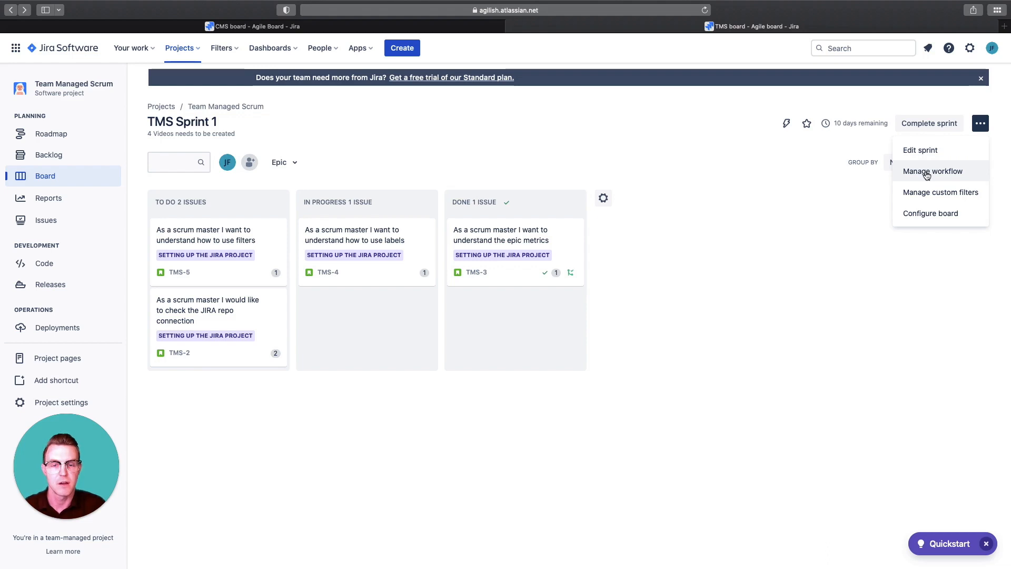
pyautogui.click(931, 216)
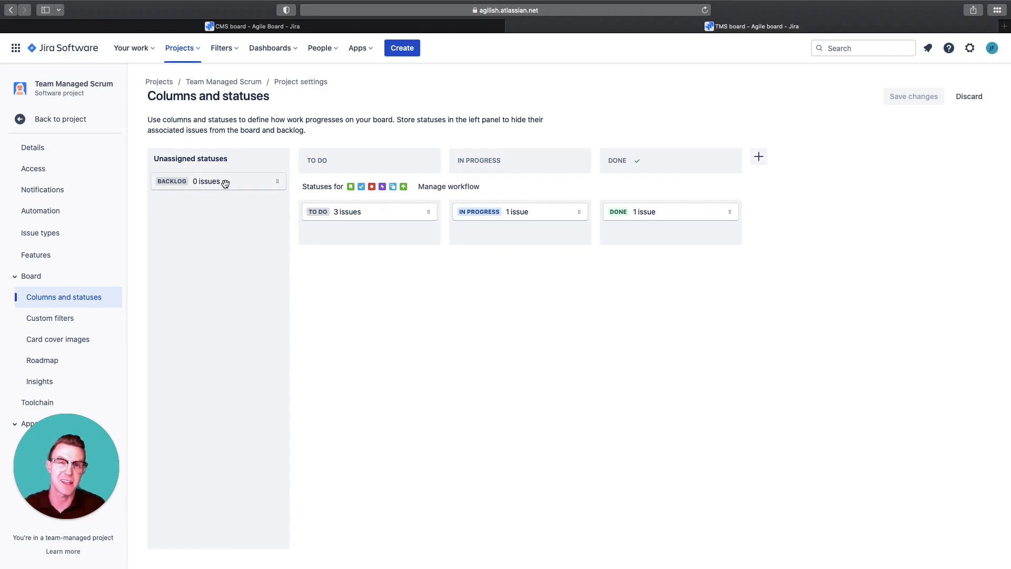
pyautogui.click(759, 157)
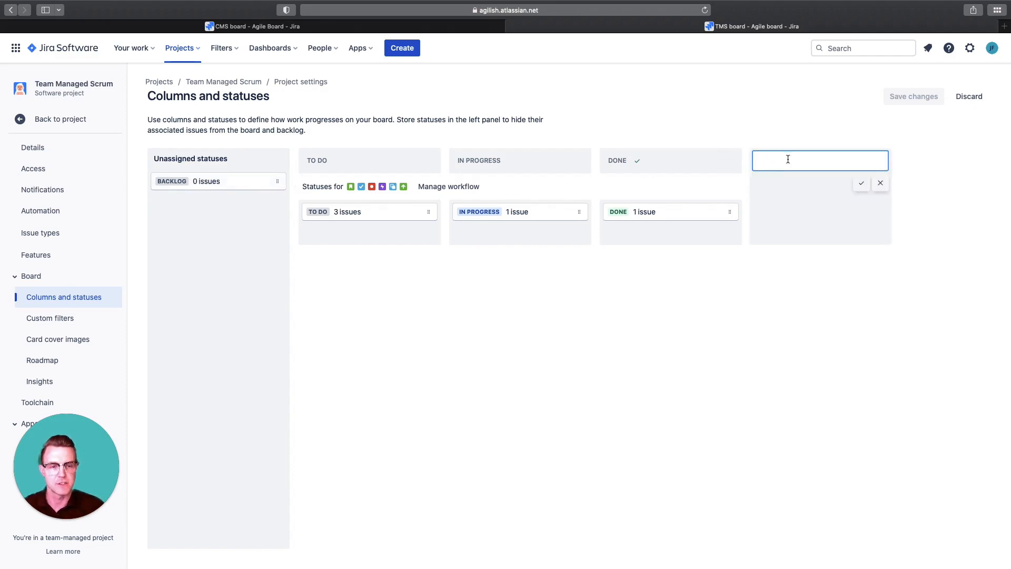
pyautogui.write('v')
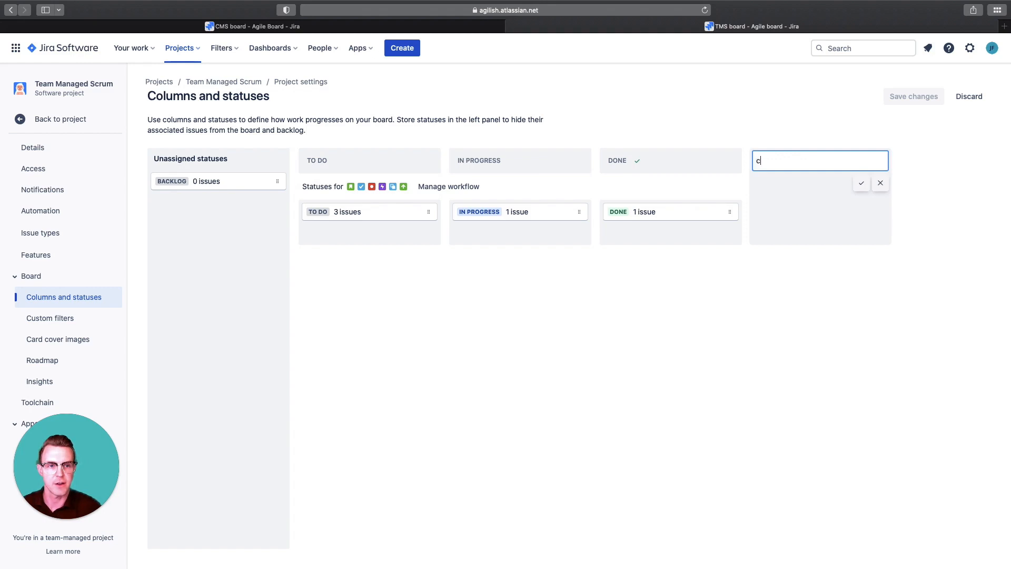
pyautogui.press('BackSpace')
pyautogui.write('backlog')
pyautogui.press('Return')
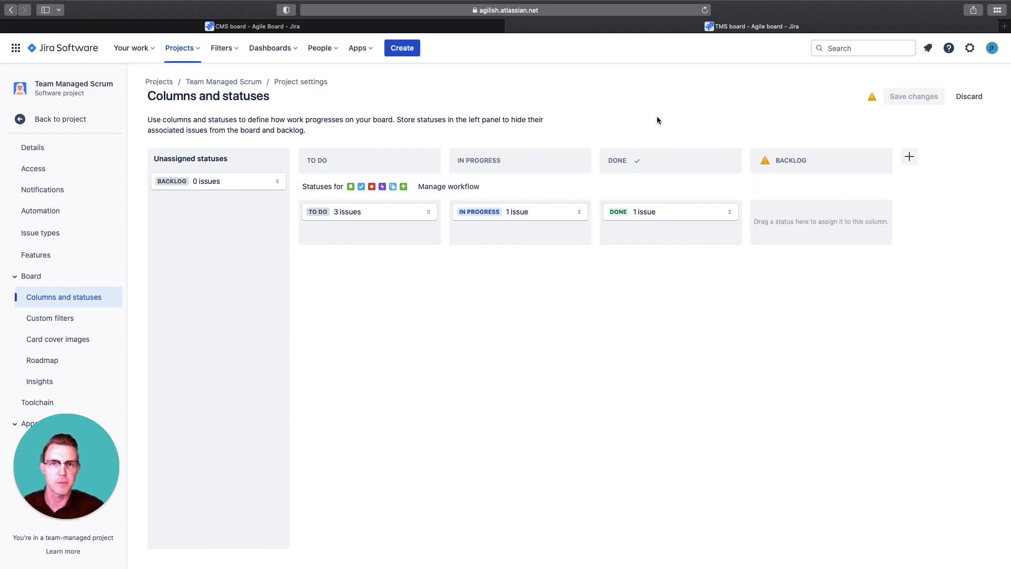
# Step: Assign the unassigned Backlog status to the new column, place the column before To Do, and save the changes
pyautogui.moveTo(209, 181); pyautogui.dragTo(838, 220)
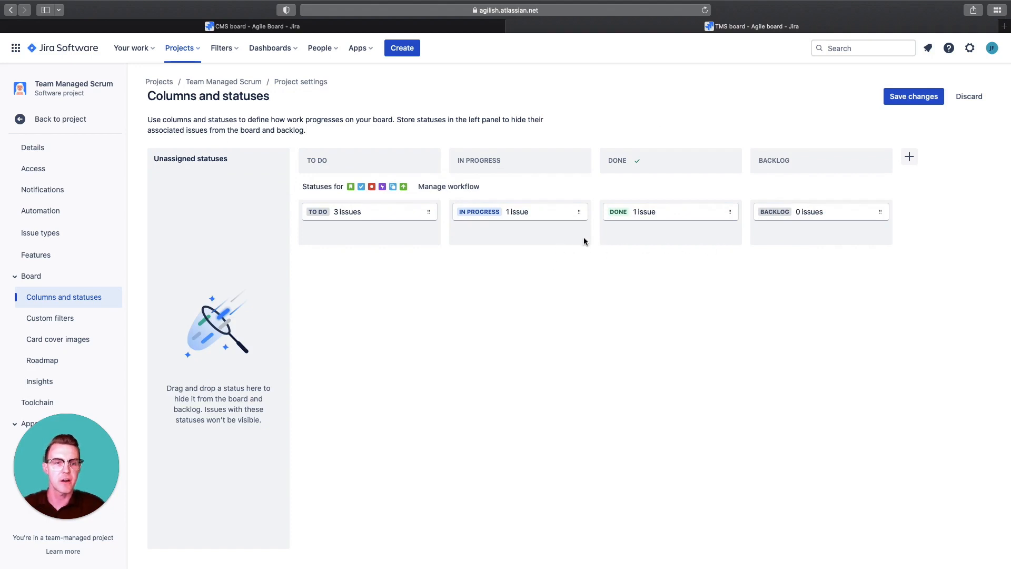
pyautogui.moveTo(802, 155); pyautogui.dragTo(337, 158)
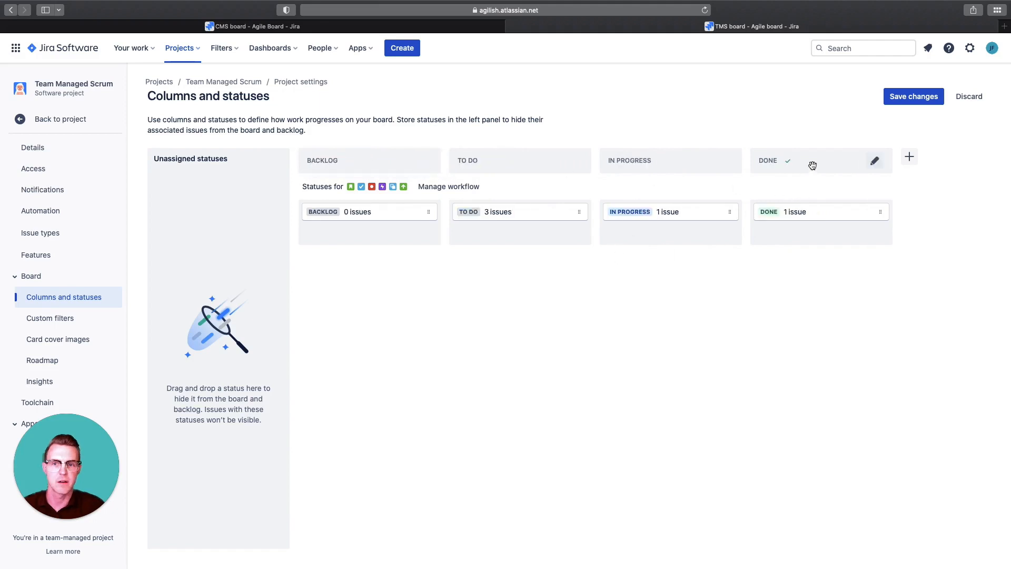
pyautogui.click(900, 99)
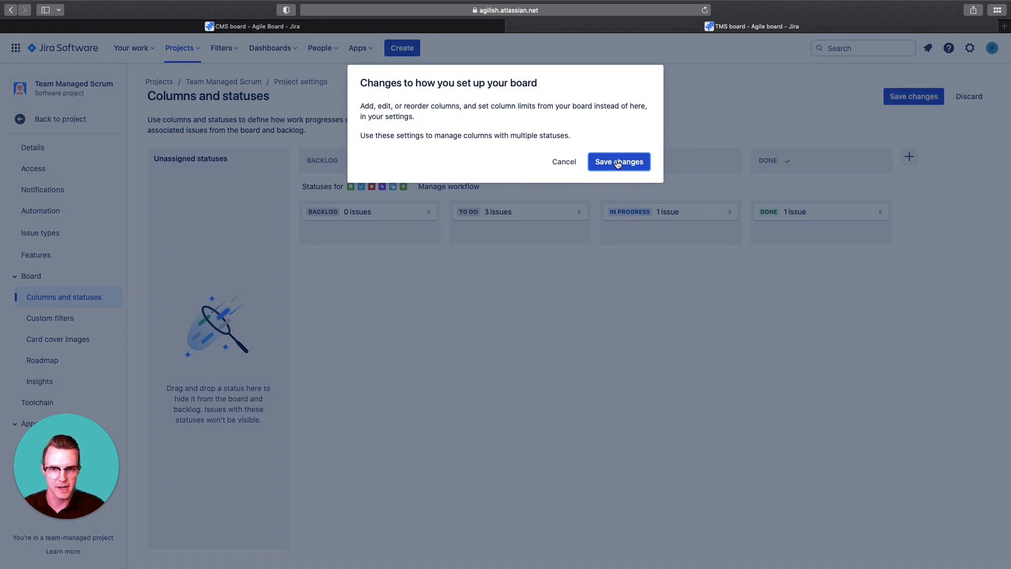
pyautogui.click(619, 163)
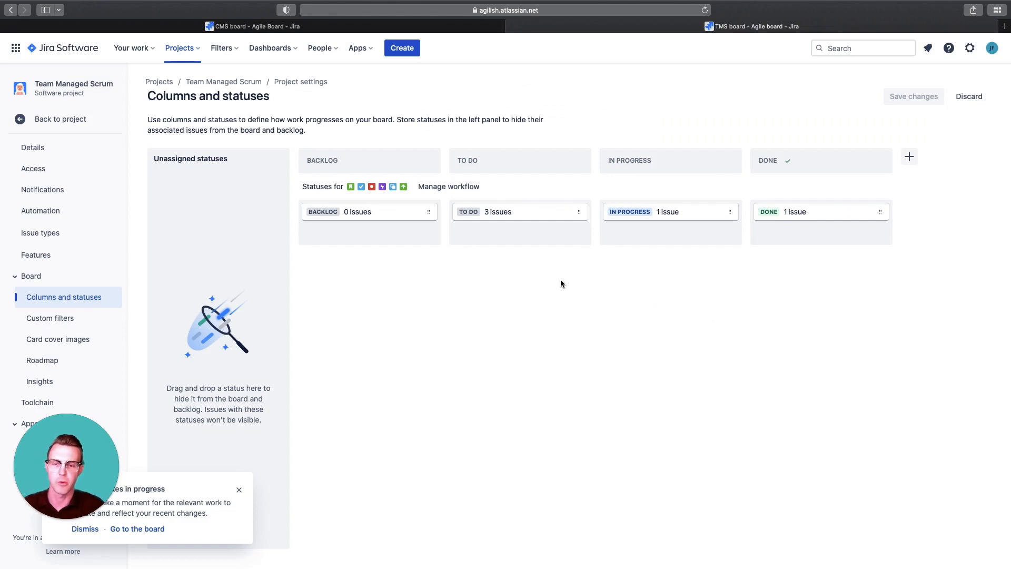
# Step: Open the project's custom filter settings and name a new filter "Test Filter"
pyautogui.click(50, 319)
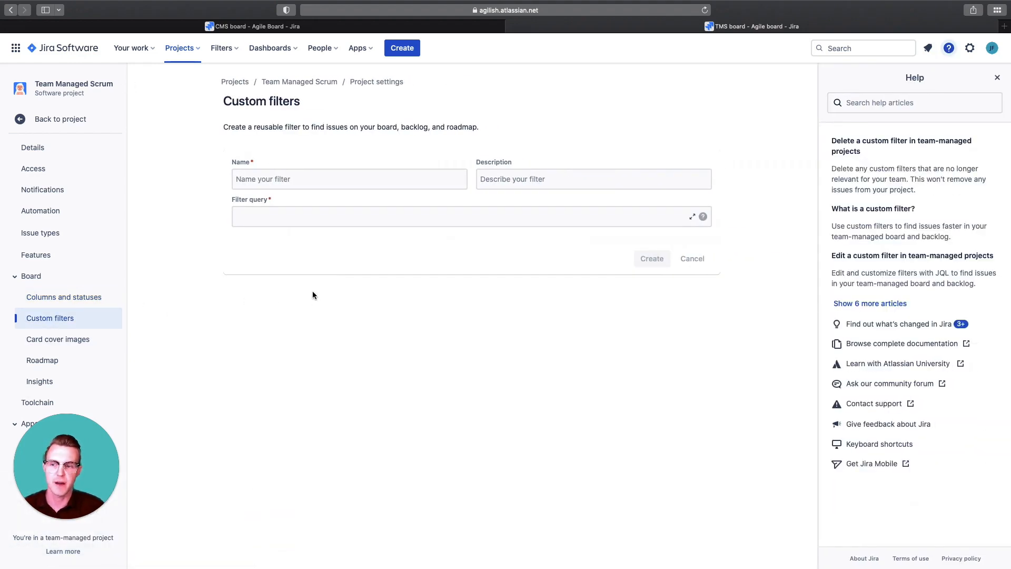
pyautogui.click(309, 178)
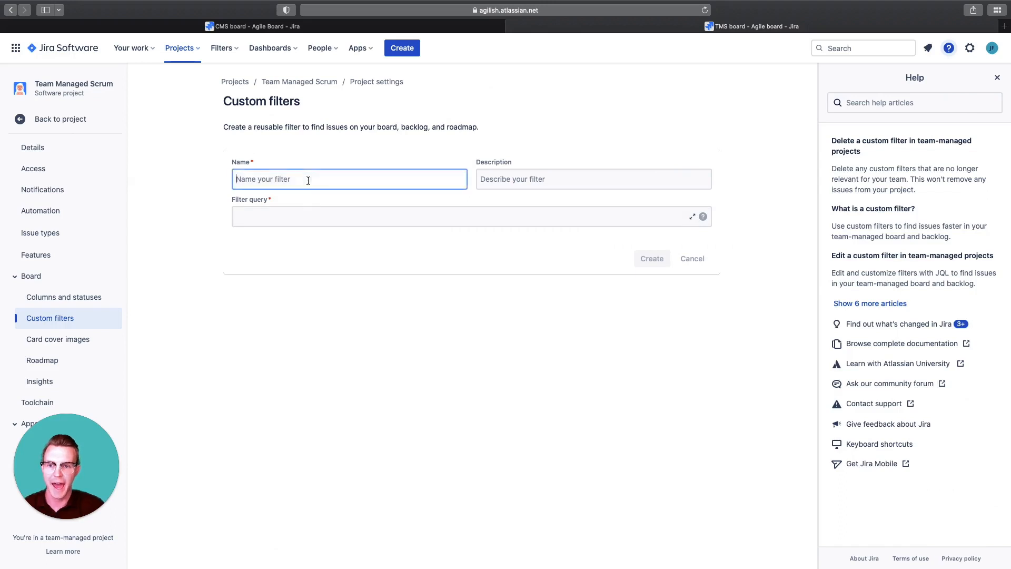
pyautogui.click(326, 216)
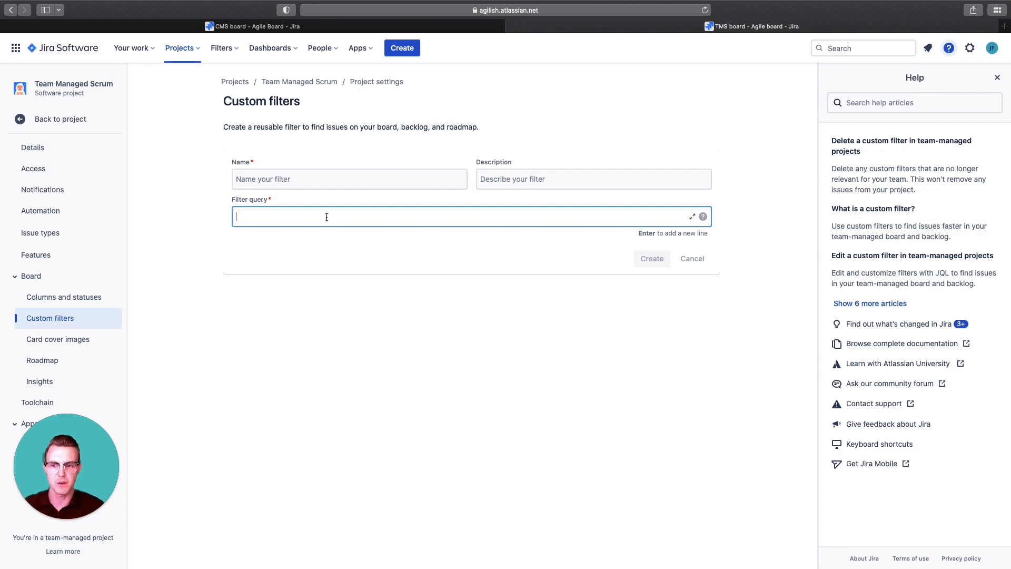
pyautogui.click(332, 187)
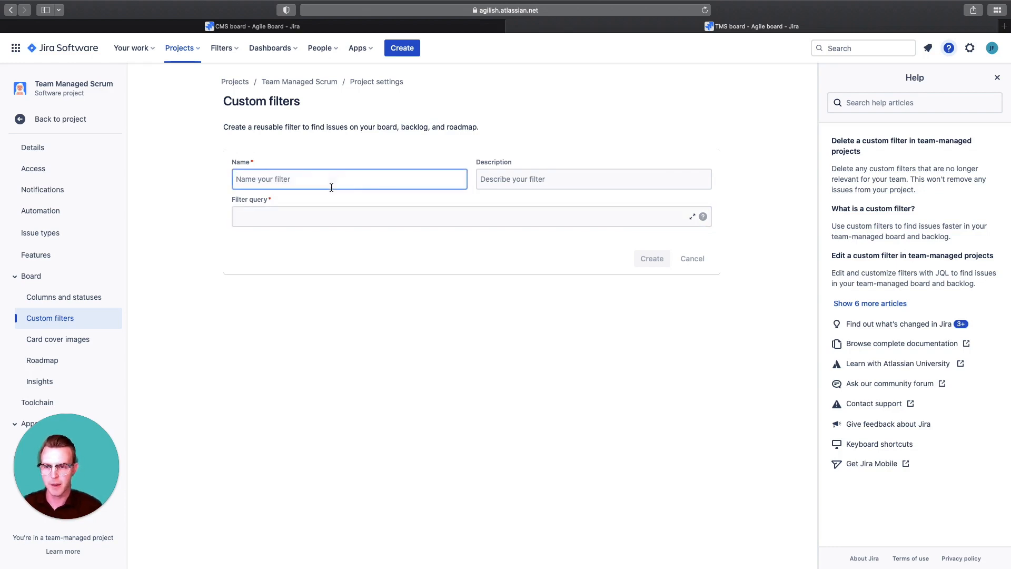
pyautogui.write('Test Fi')
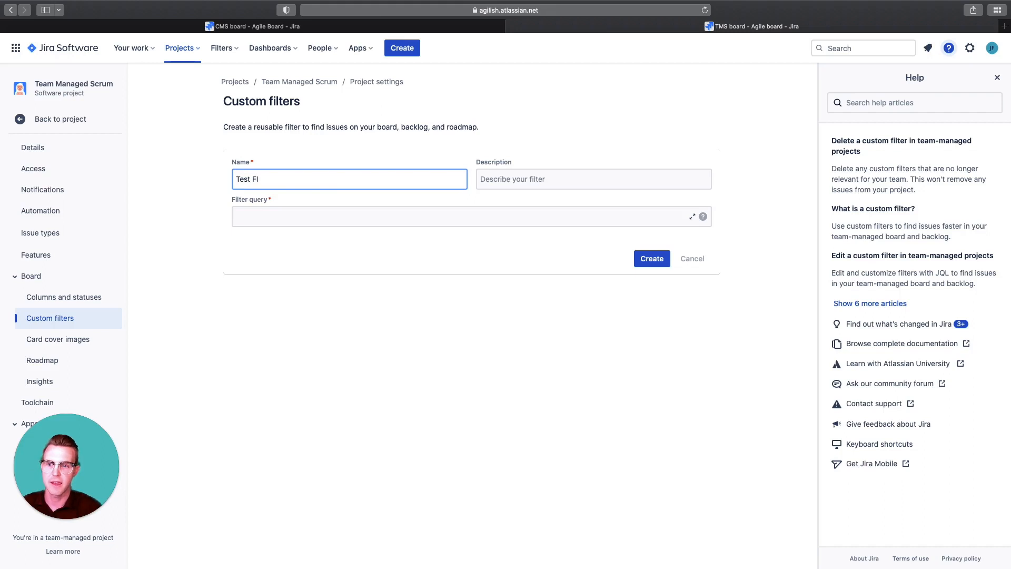
pyautogui.write('lter')
# Step: Set the filter query to "Actual end[Time stamp]" = EMPTY and create the filter
pyautogui.click(370, 215)
pyautogui.click(636, 259)
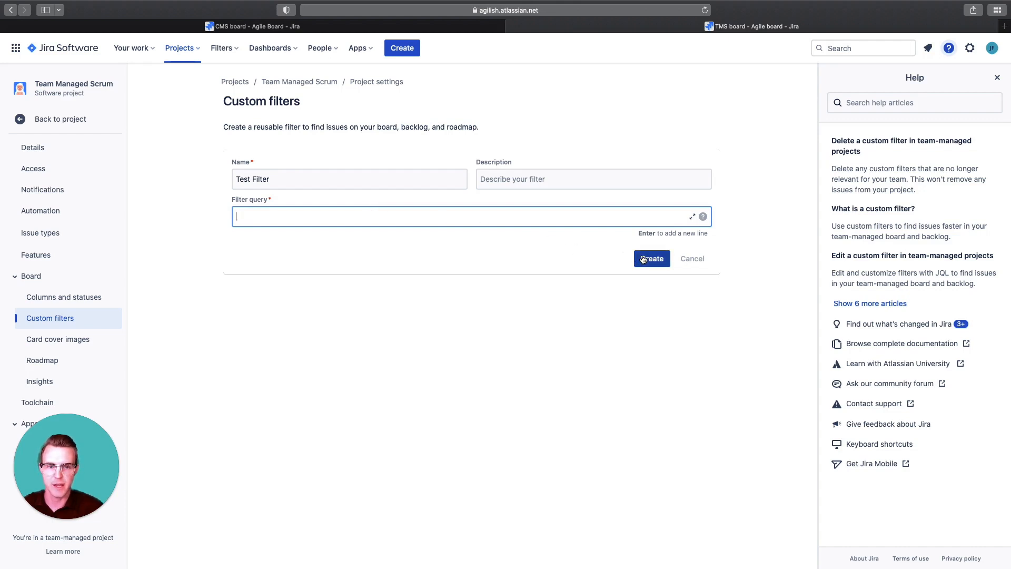
pyautogui.click(514, 221)
pyautogui.write('a')
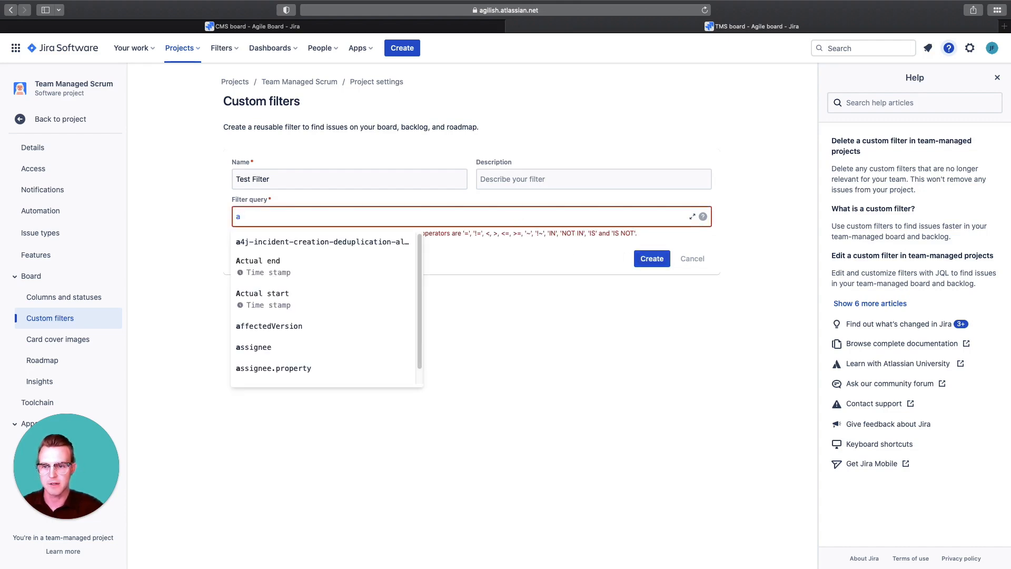
pyautogui.click(340, 263)
pyautogui.write('= n')
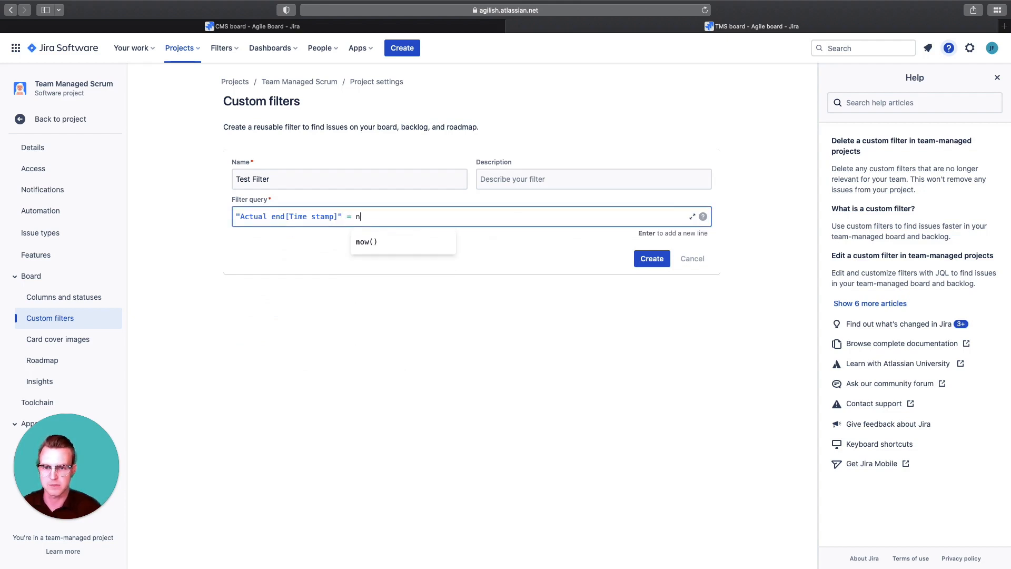
pyautogui.press('BackSpace')
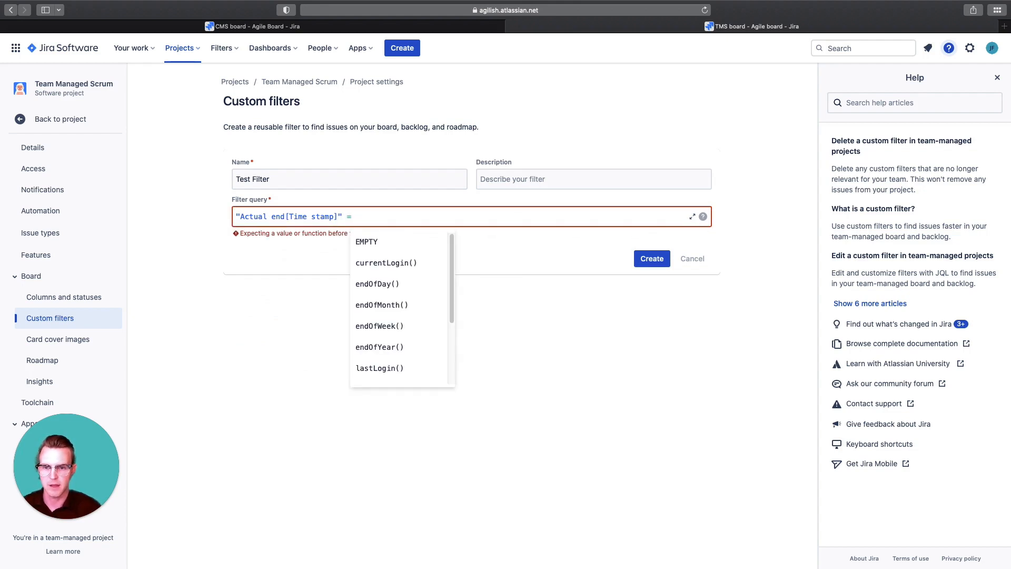
pyautogui.write('EMPTY')
pyautogui.click(644, 256)
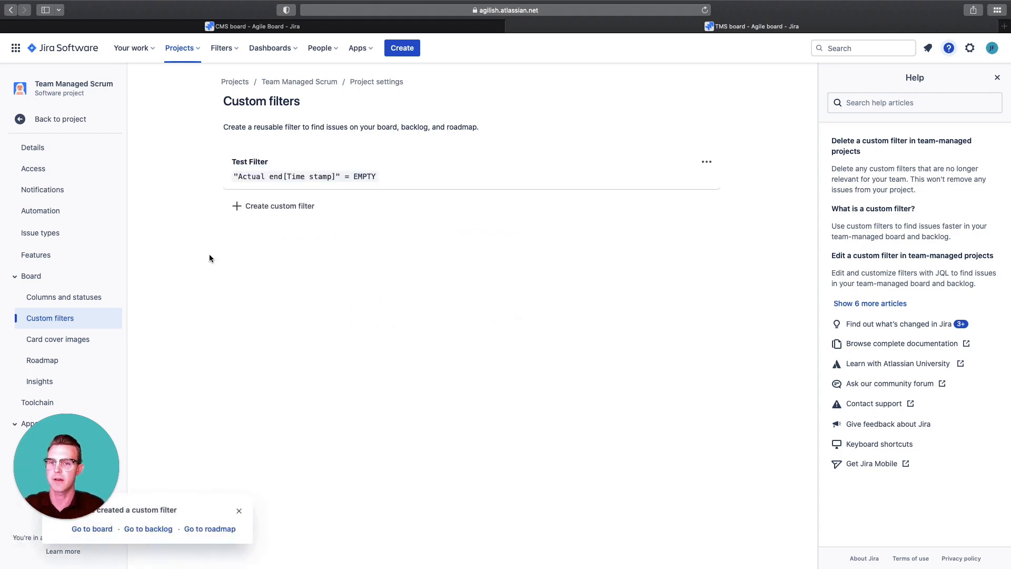
# Step: Return to the sprint board, close the help, and check the list of available custom filters
pyautogui.click(42, 121)
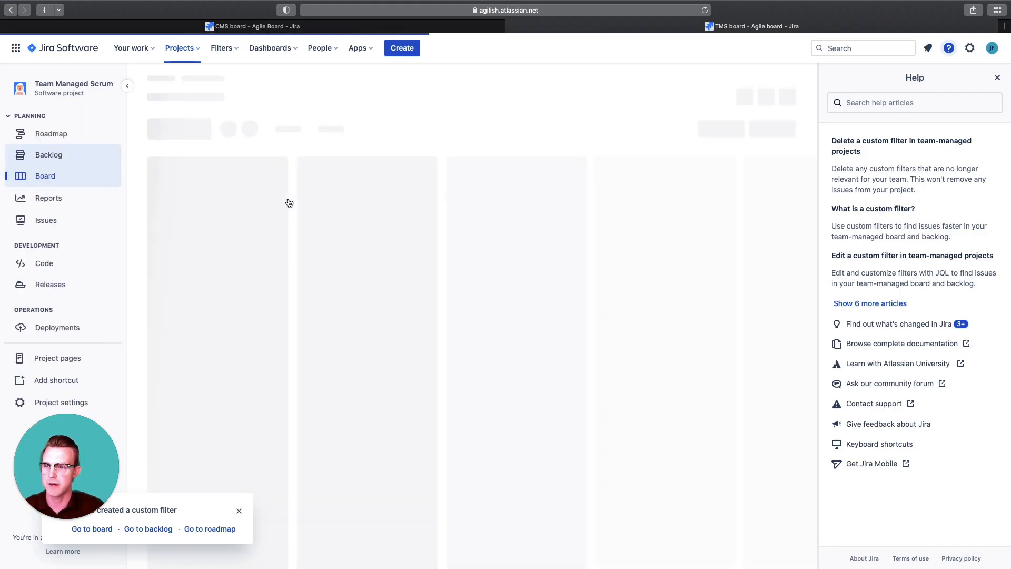
pyautogui.click(997, 77)
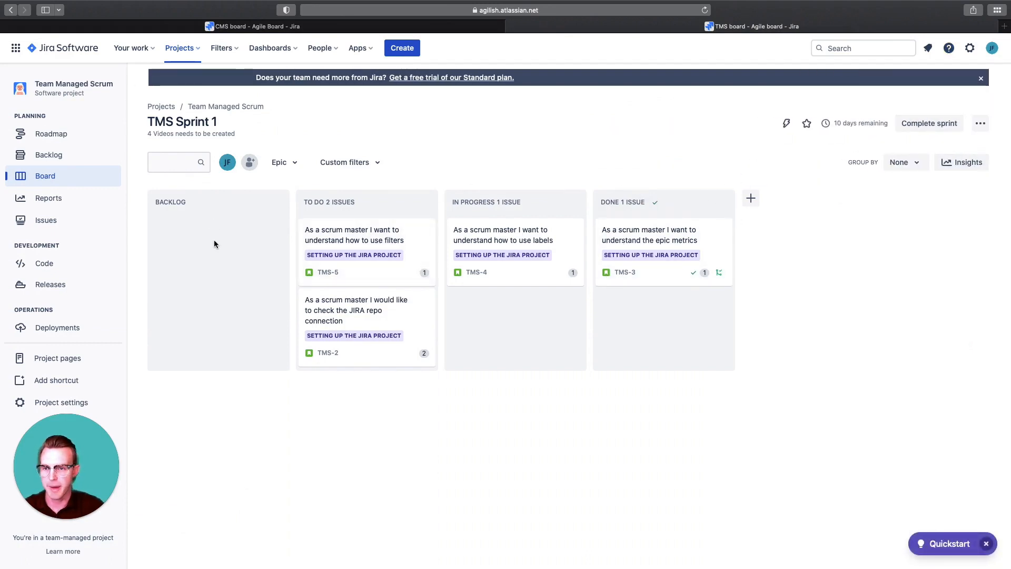
pyautogui.click(376, 170)
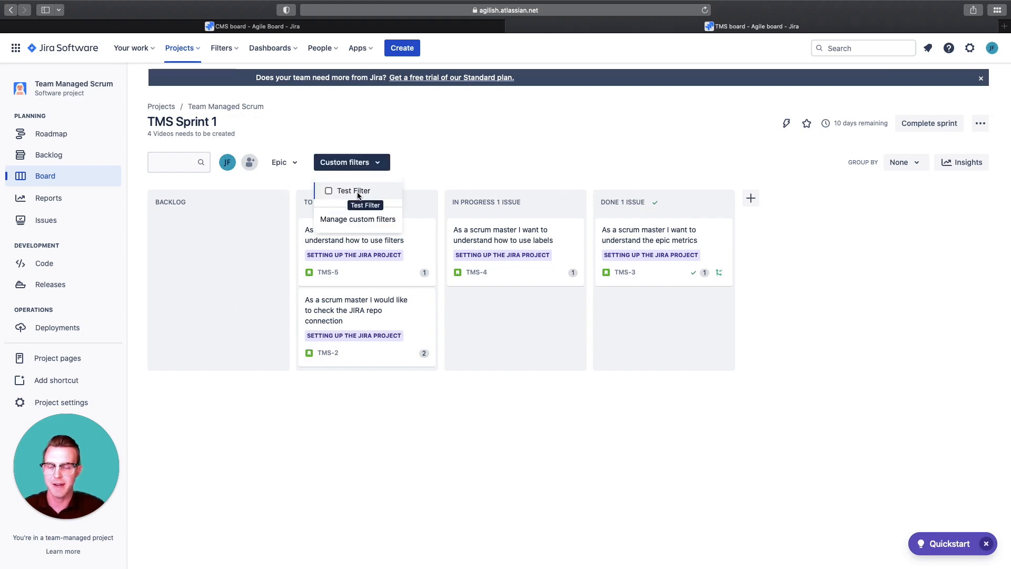
pyautogui.click(463, 171)
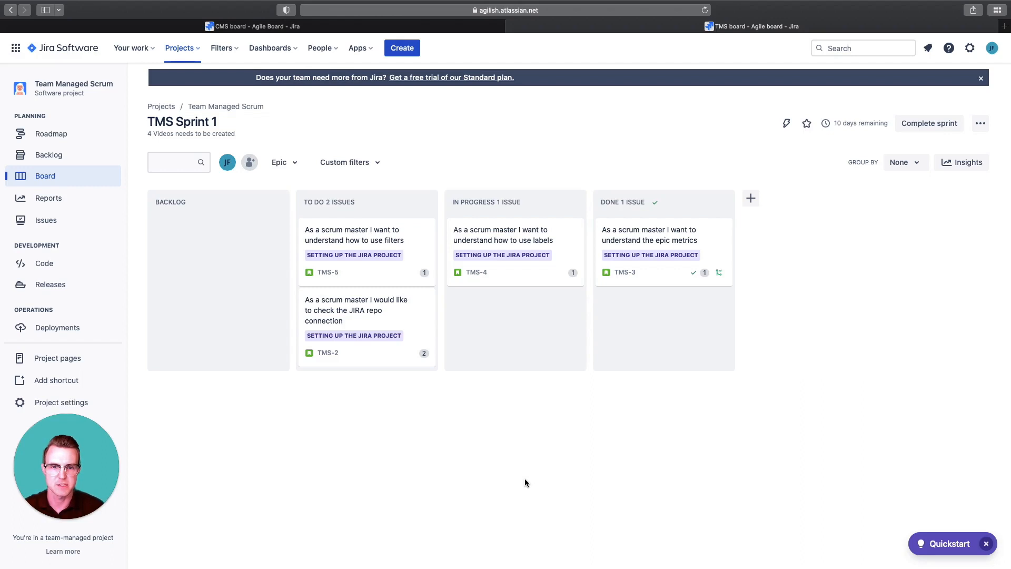
# Step: Set the In Progress column's limit to a maximum of 1 issue
pyautogui.click(573, 204)
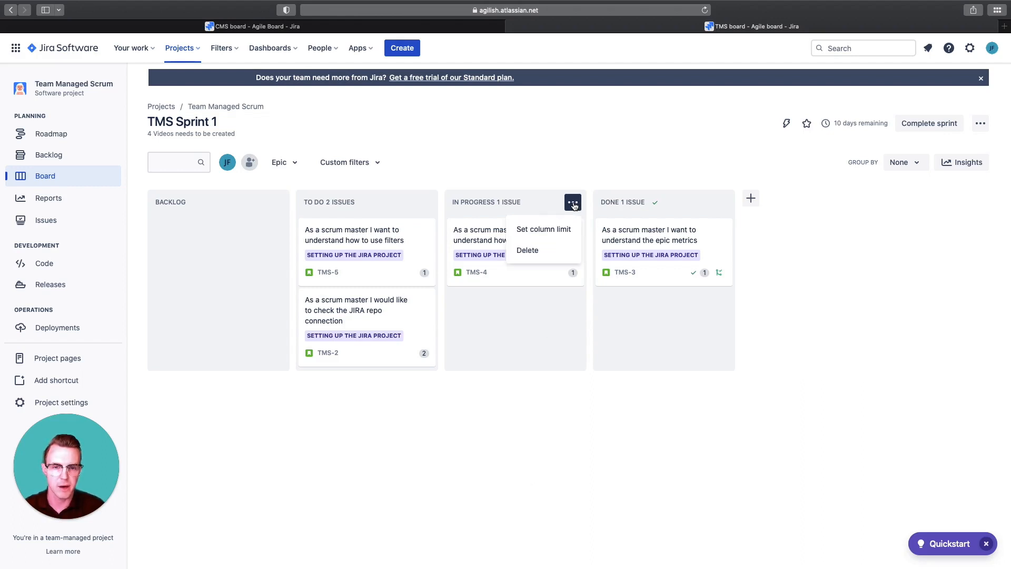
pyautogui.click(553, 230)
pyautogui.write('1')
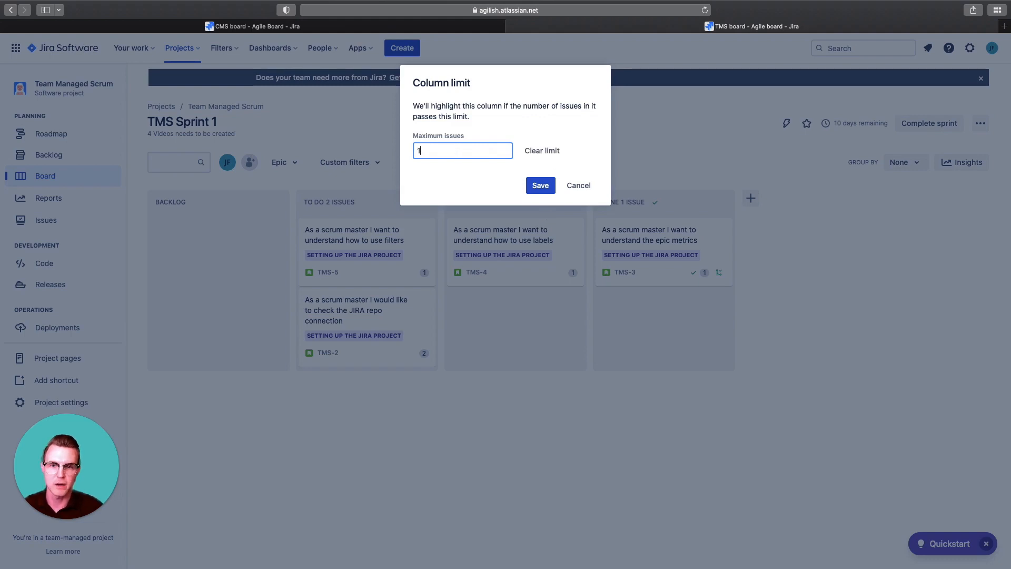
pyautogui.click(548, 187)
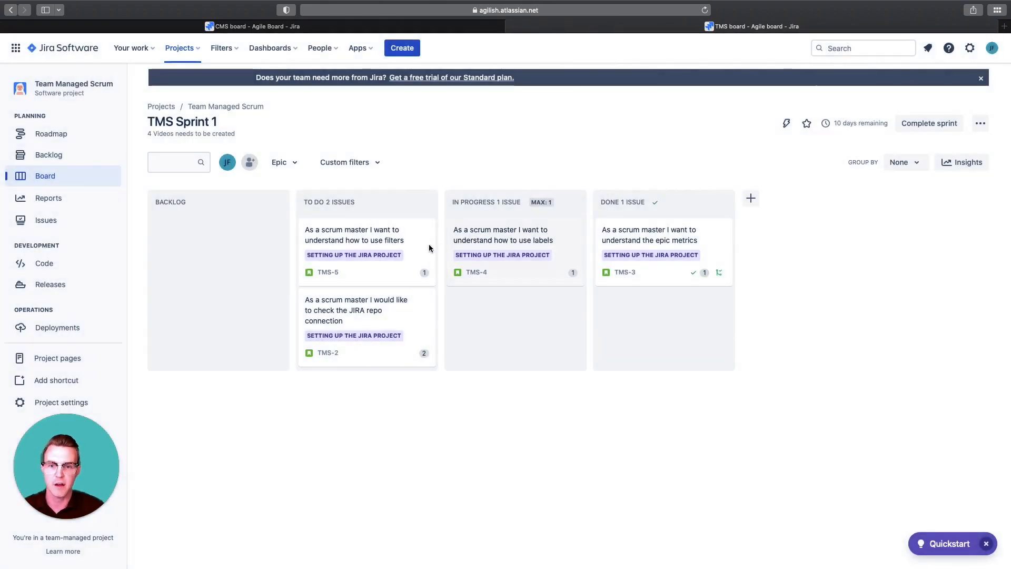
# Step: Test the column limit by moving issue TMS-5 into In Progress and back to To Do
pyautogui.moveTo(418, 243); pyautogui.dragTo(559, 249)
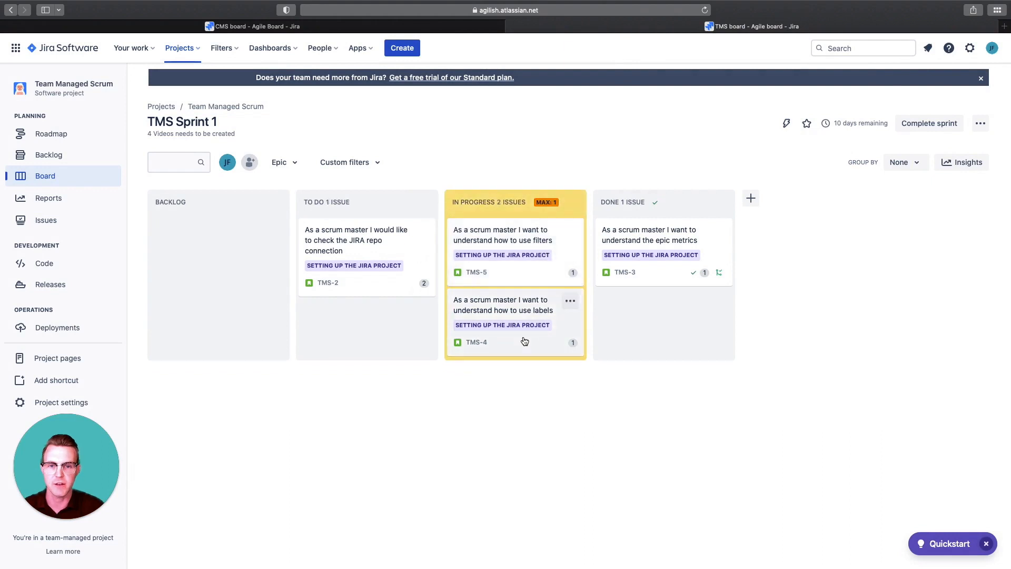
pyautogui.moveTo(486, 240); pyautogui.dragTo(413, 237)
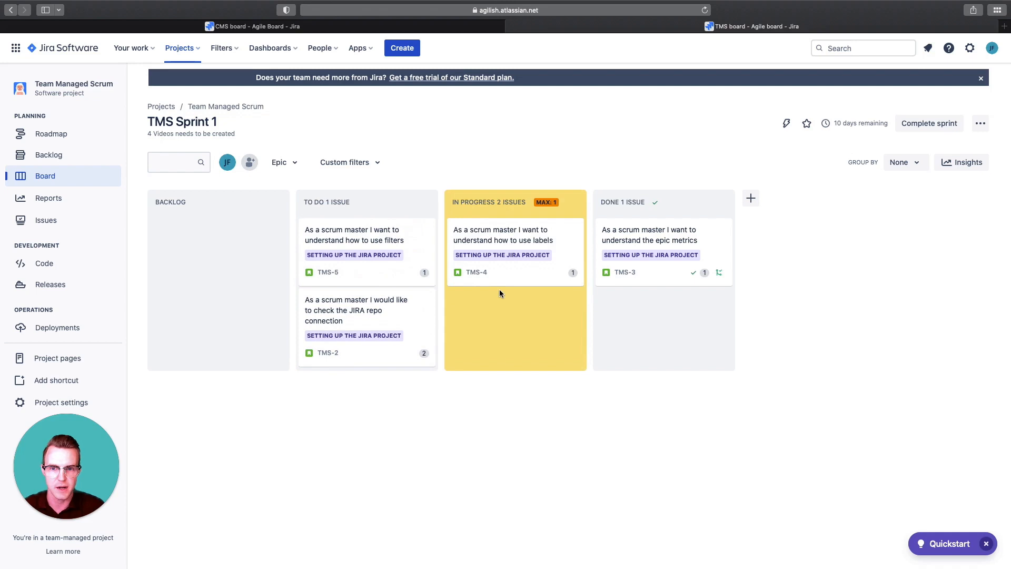